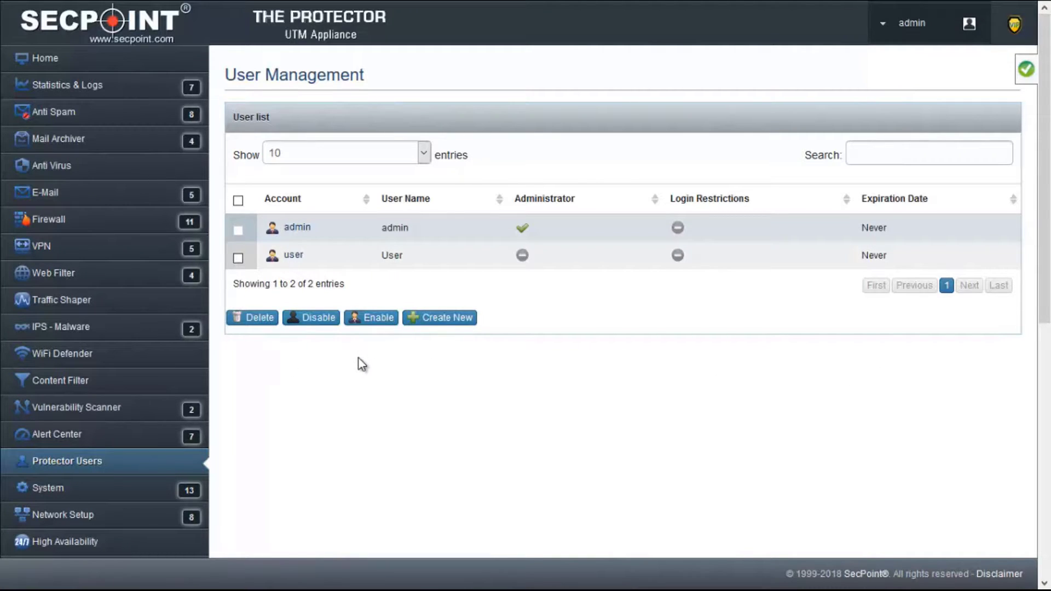
{"action": "left_click", "coordinate": [109, 203]}
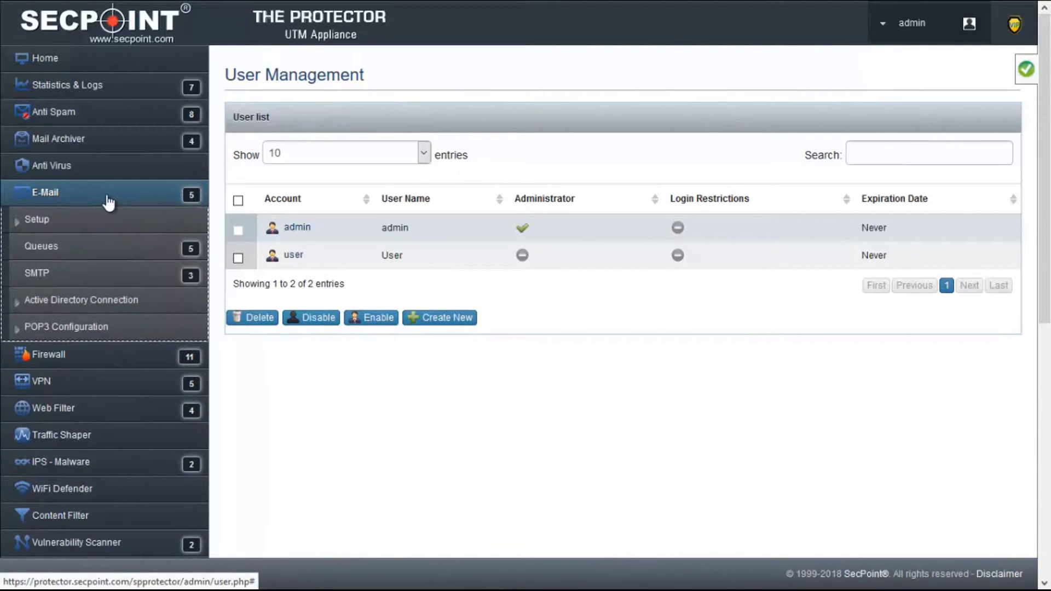
{"action": "left_click", "coordinate": [110, 203]}
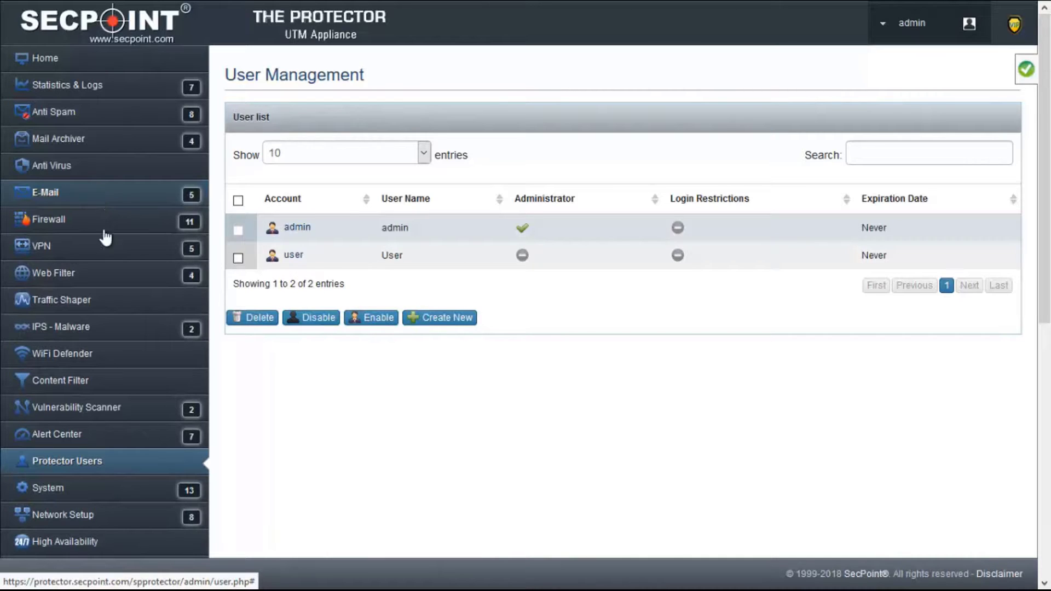
From the admin menu, slide out the status panel showing firmware 47.0.2 and active license
{"action": "left_click", "coordinate": [907, 28]}
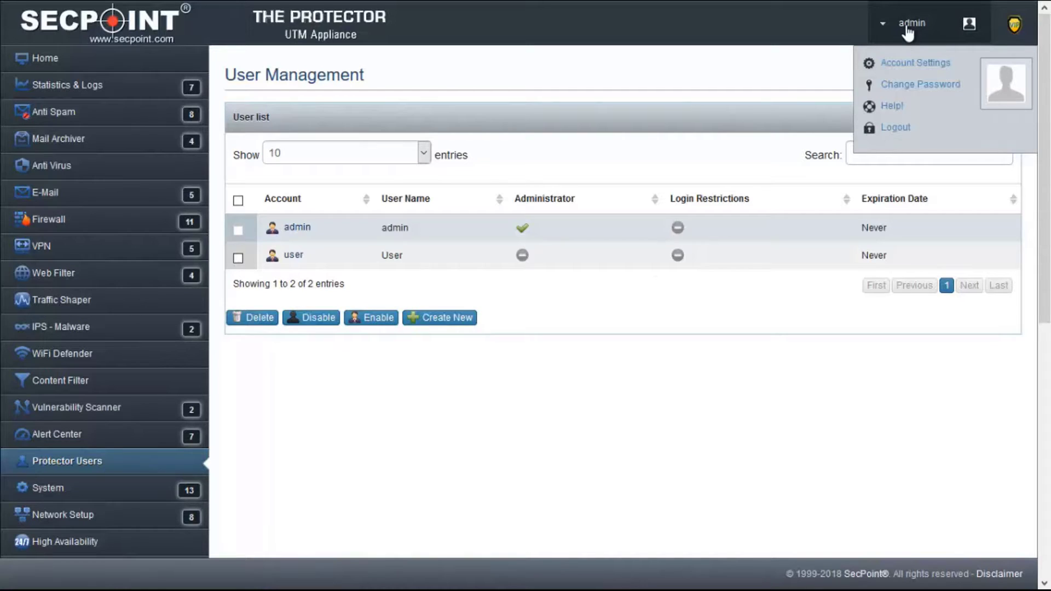
{"action": "left_click", "coordinate": [1029, 72]}
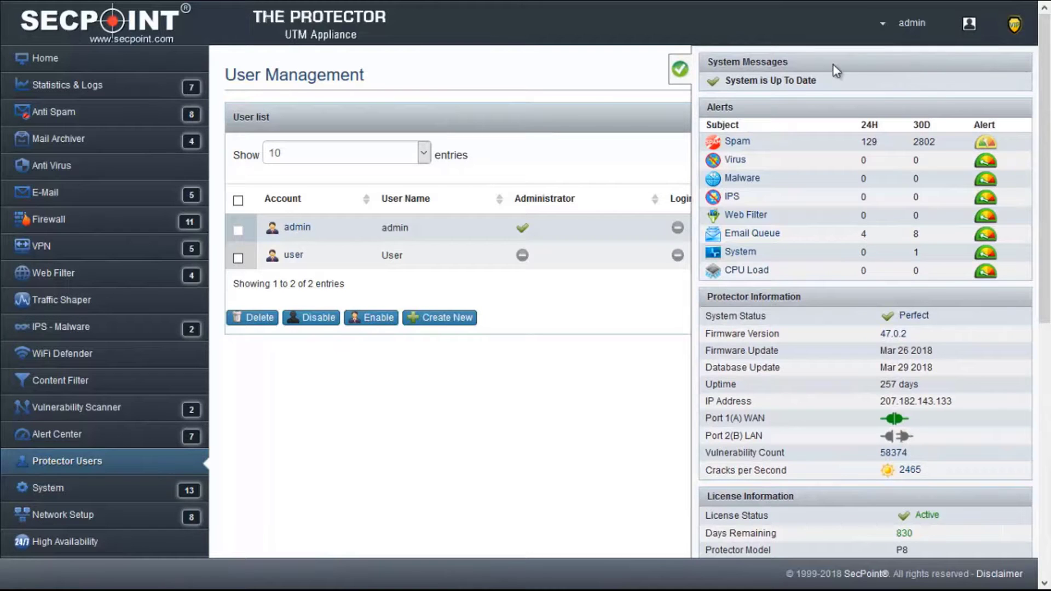
Hide, reshow, then hide the status panel, leaving the full-width User Management table
{"action": "left_click", "coordinate": [684, 71]}
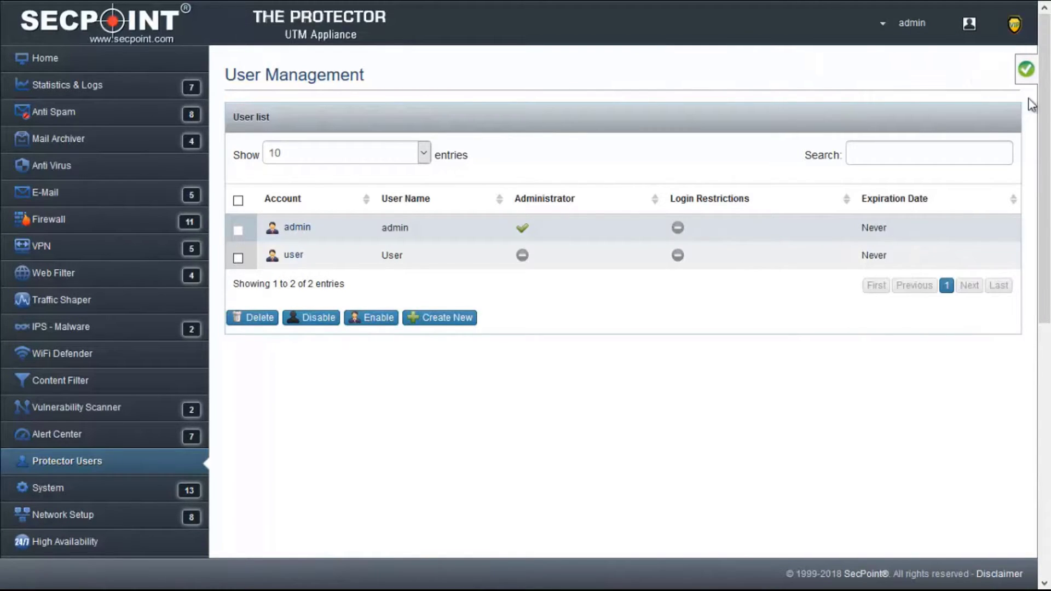
{"action": "left_click", "coordinate": [1025, 73]}
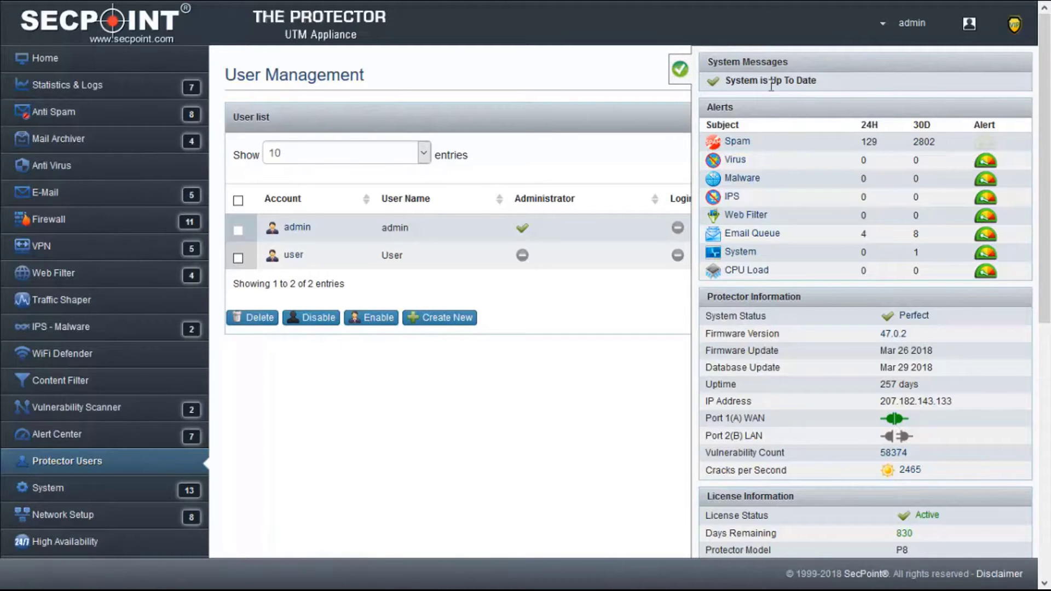
{"action": "left_click", "coordinate": [681, 69]}
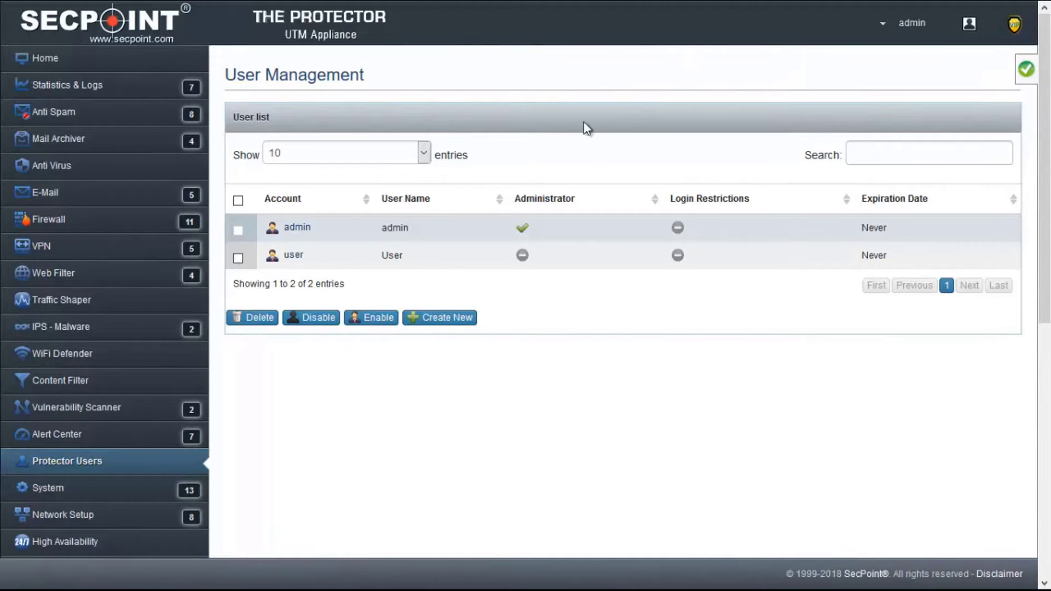
{"action": "left_click", "coordinate": [424, 155]}
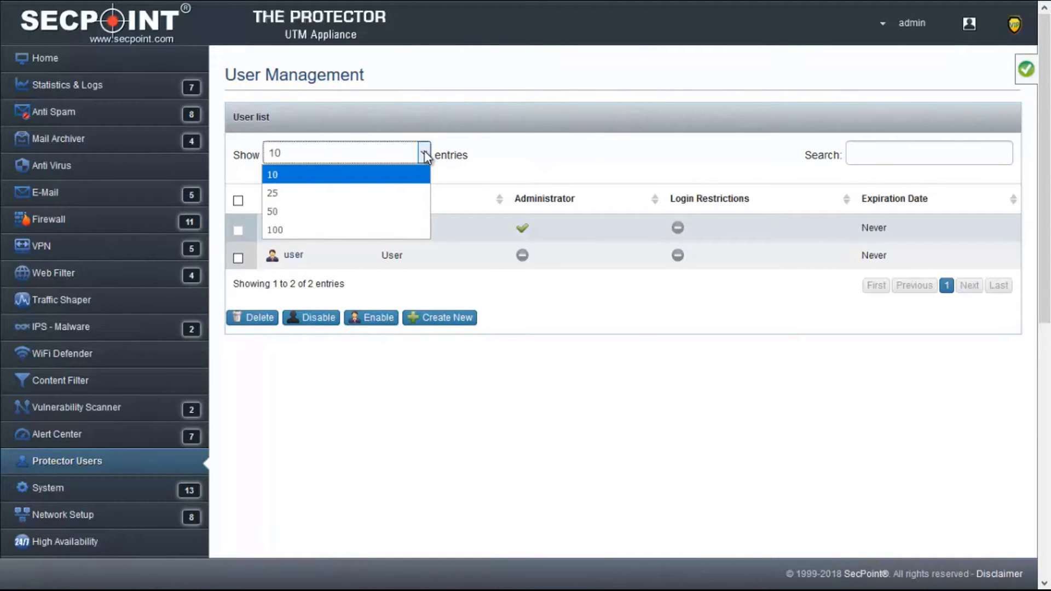
{"action": "left_click", "coordinate": [426, 155]}
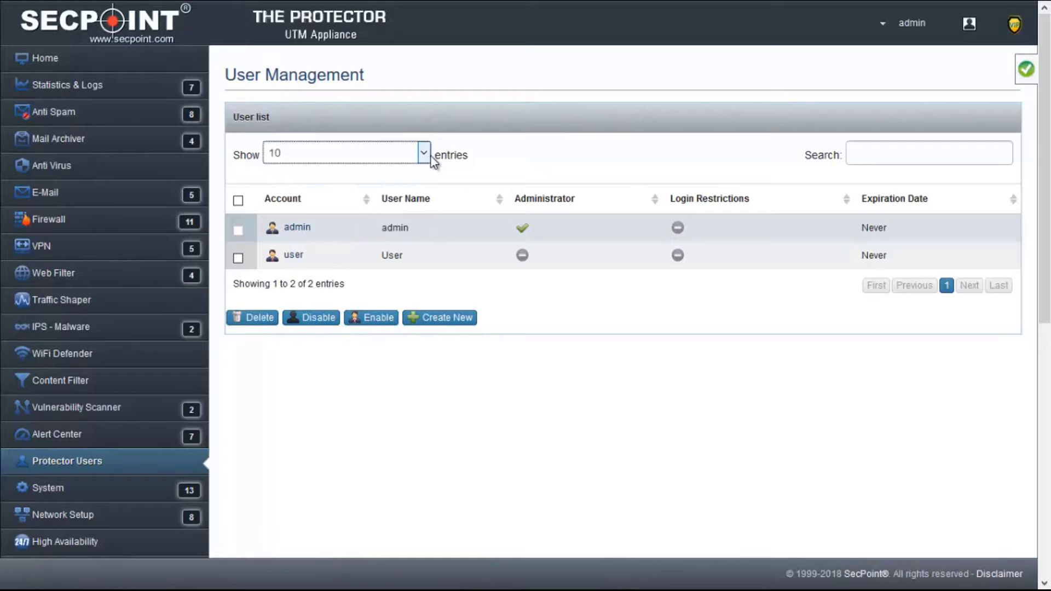
{"action": "left_click", "coordinate": [915, 154]}
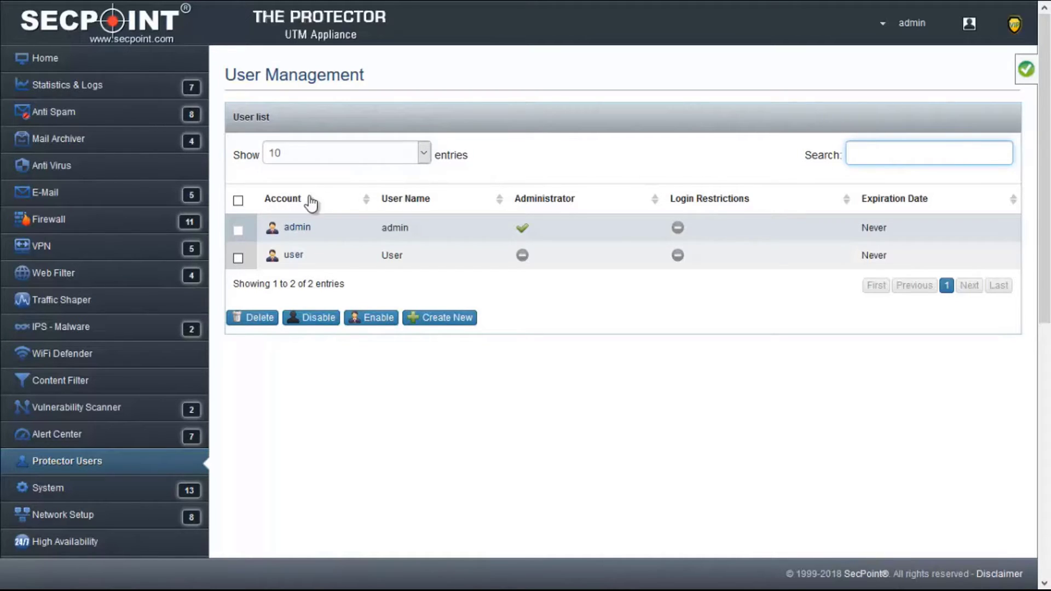
{"action": "left_click", "coordinate": [367, 202]}
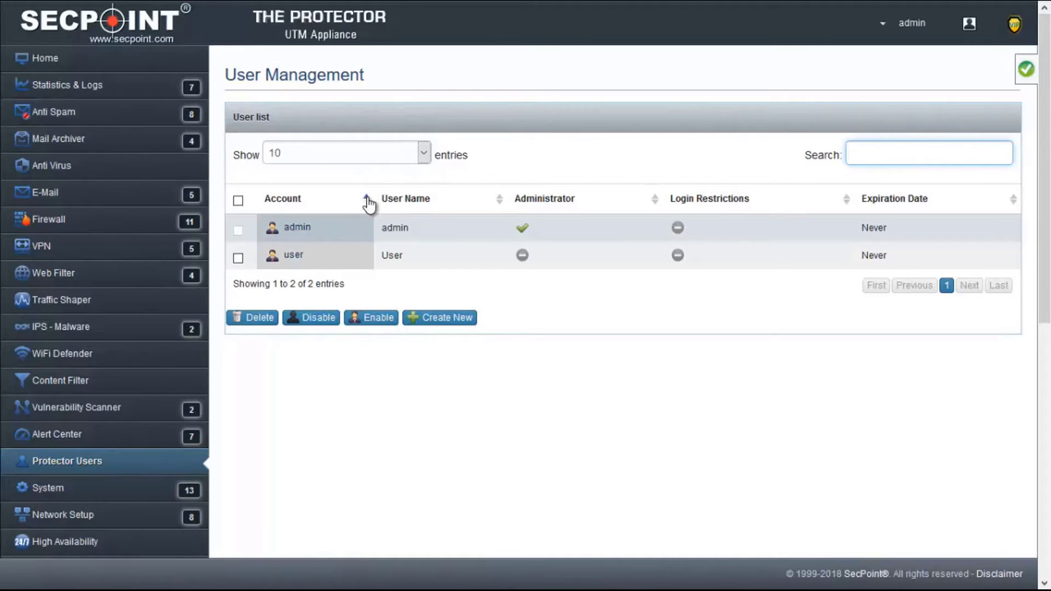
{"action": "left_click", "coordinate": [501, 202]}
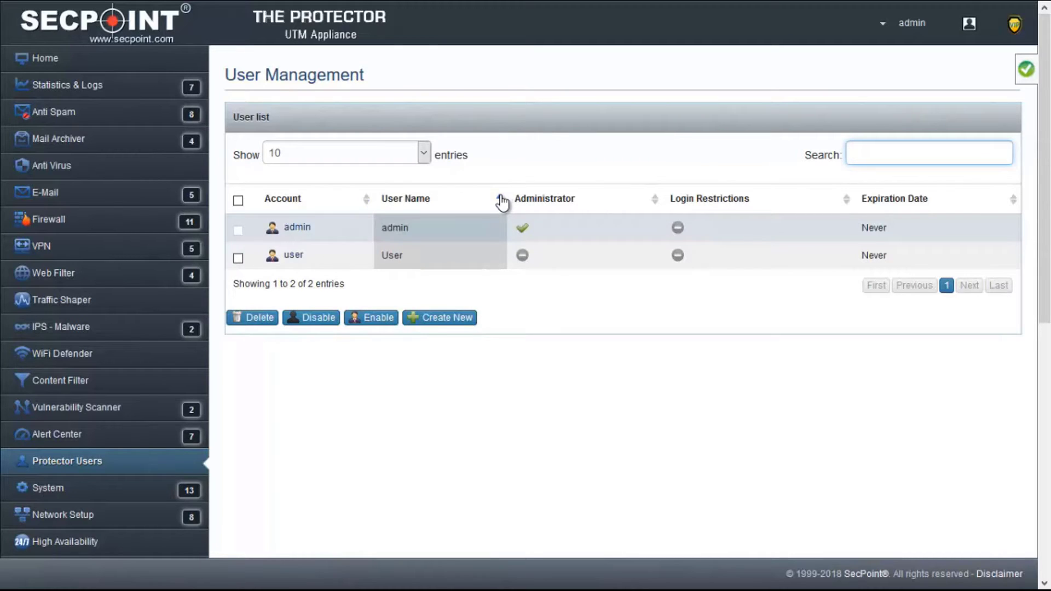
{"action": "left_click", "coordinate": [656, 202]}
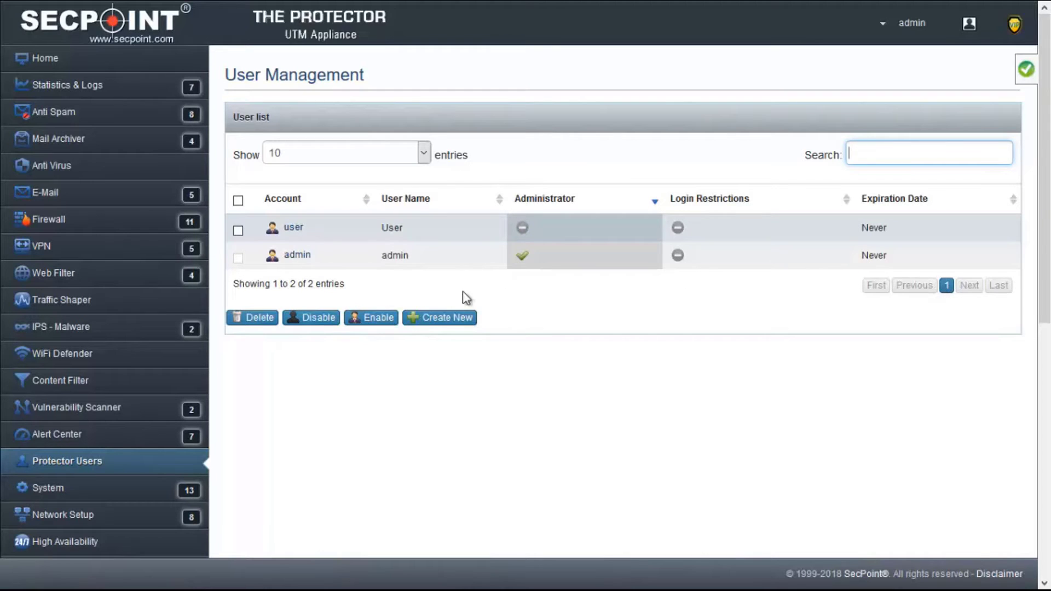
{"action": "left_click", "coordinate": [238, 202]}
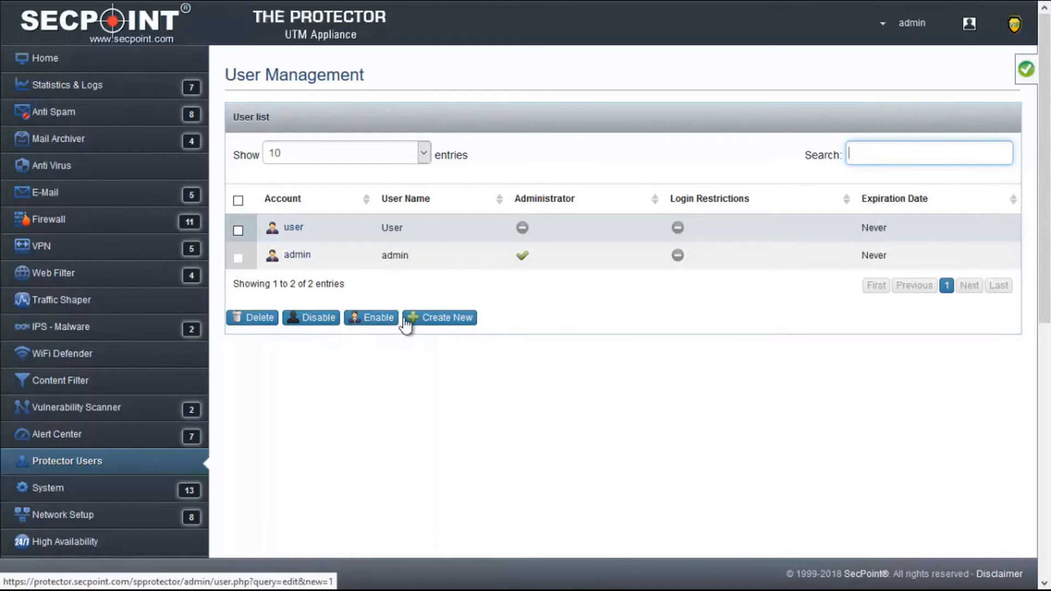
{"action": "left_click", "coordinate": [268, 324]}
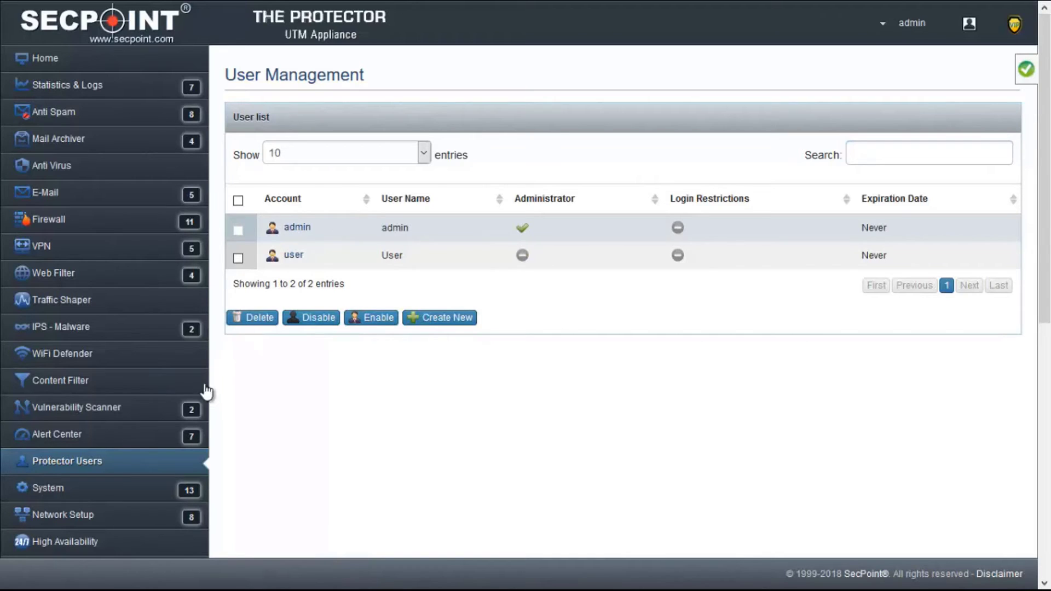
Go to the High Availability page and browse its section tabs, back to Setup
{"action": "left_click", "coordinate": [88, 544]}
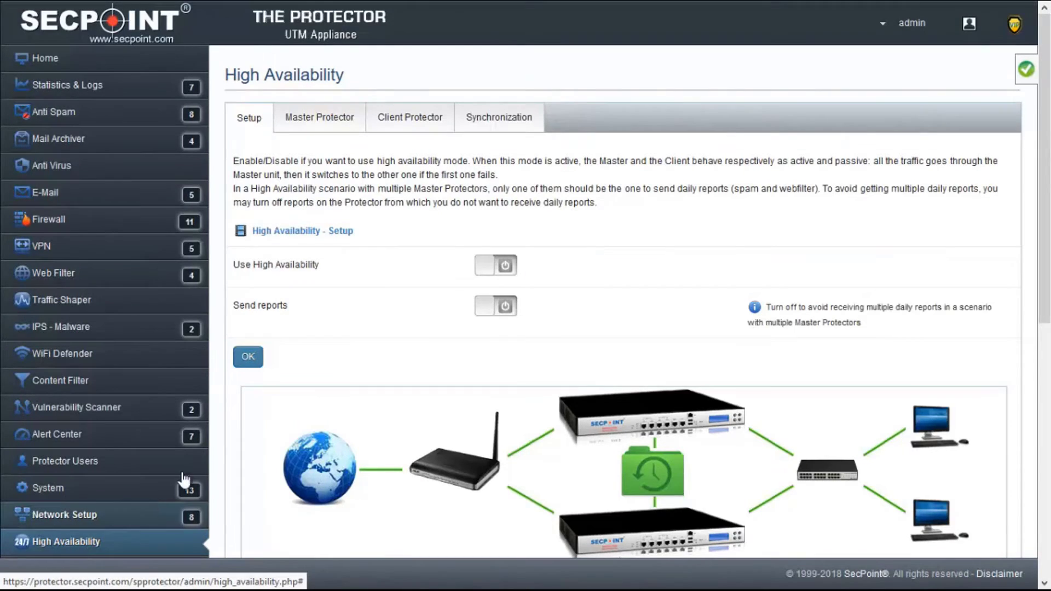
{"action": "left_click", "coordinate": [302, 118]}
{"action": "left_click", "coordinate": [381, 122]}
{"action": "left_click", "coordinate": [332, 122]}
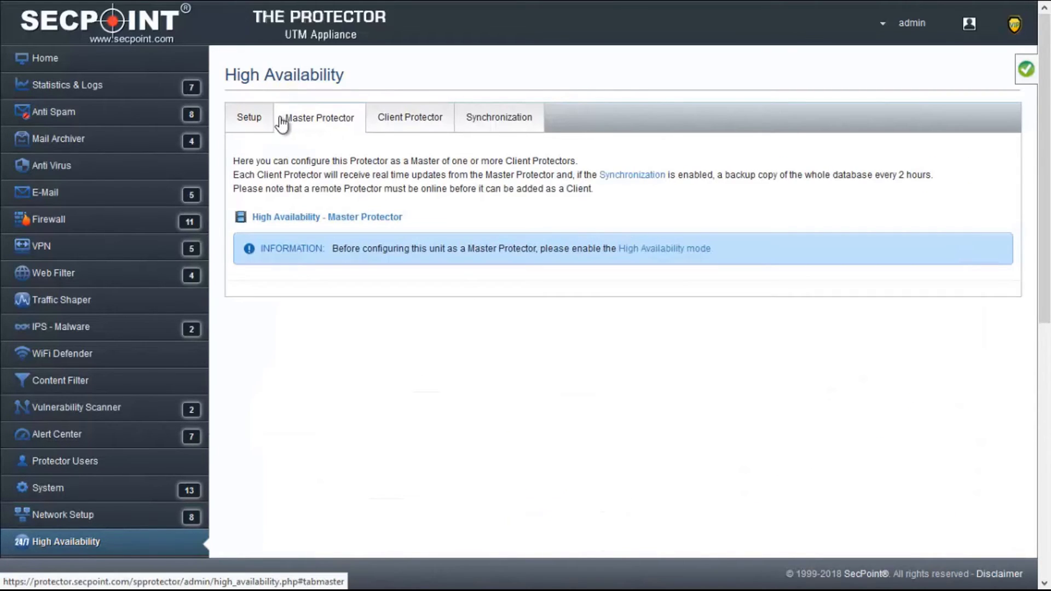
{"action": "left_click", "coordinate": [253, 122]}
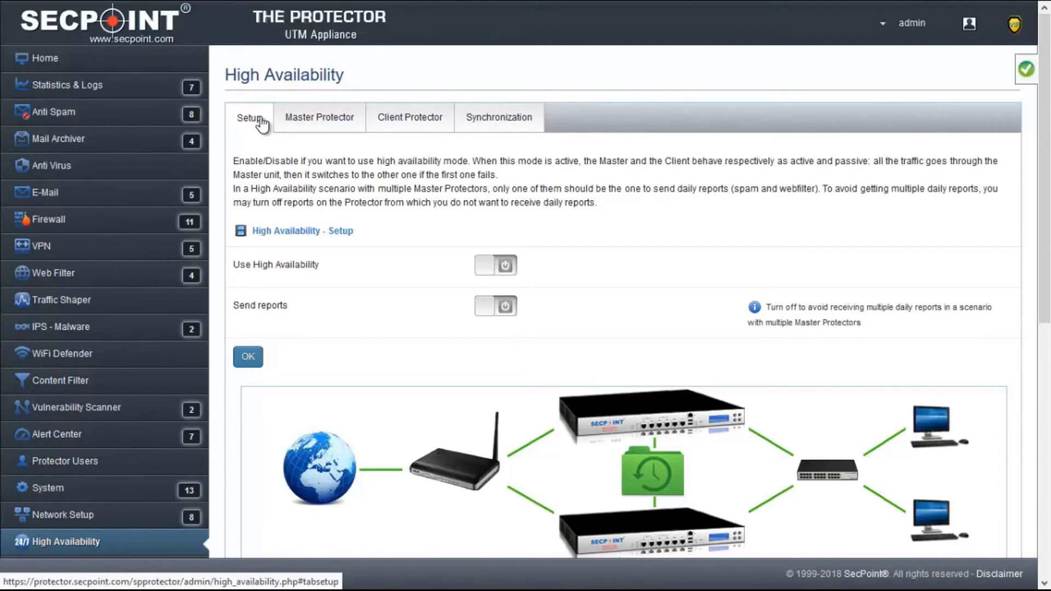
View the Master Protector, Client Protector and Synchronization sections, ending on Client Protector
{"action": "left_click", "coordinate": [296, 122]}
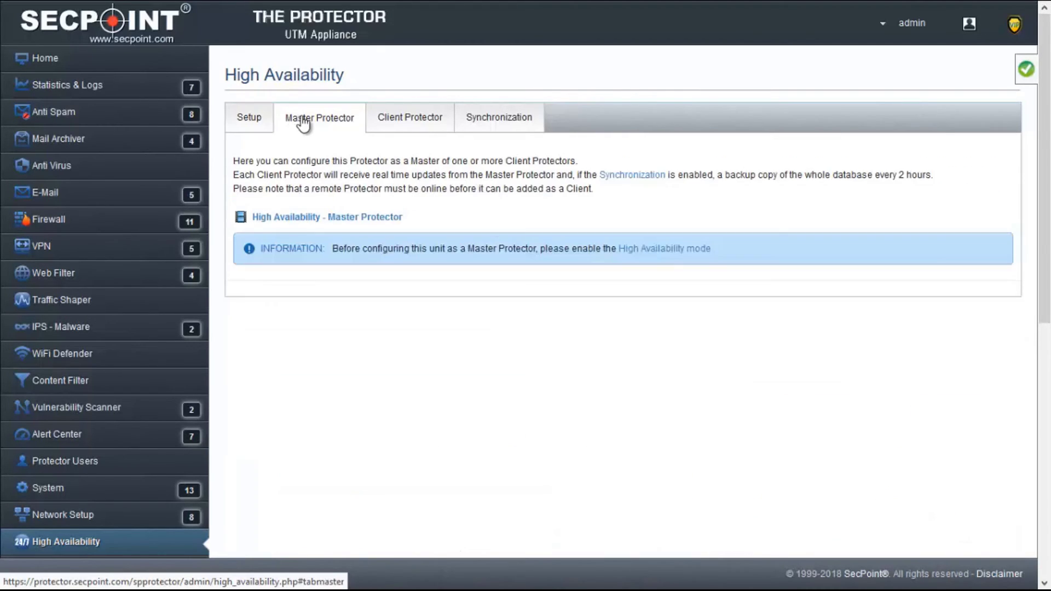
{"action": "left_click", "coordinate": [392, 122]}
{"action": "left_click", "coordinate": [485, 122]}
{"action": "left_click", "coordinate": [386, 121]}
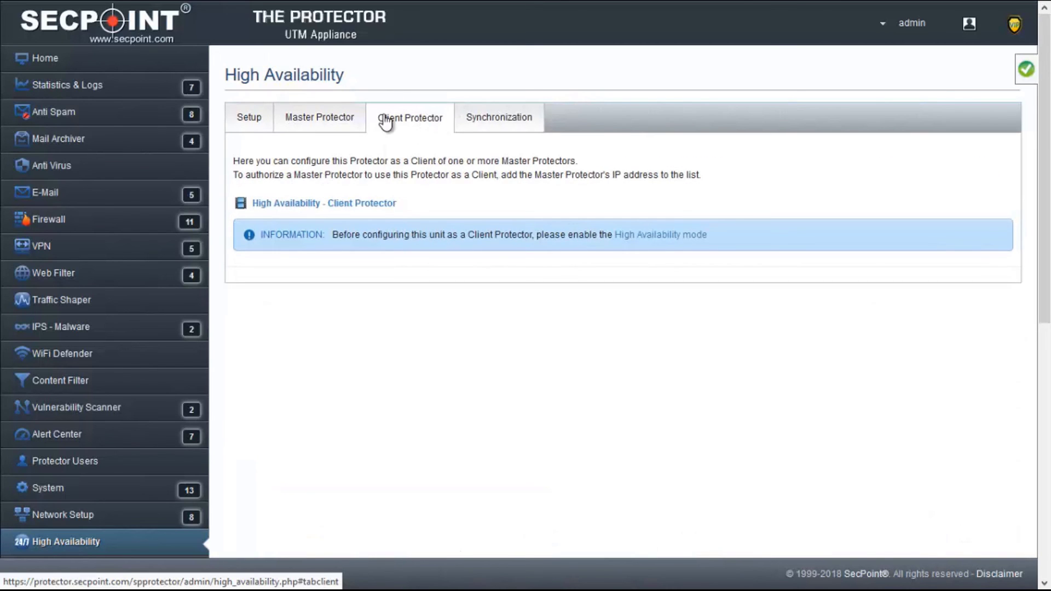